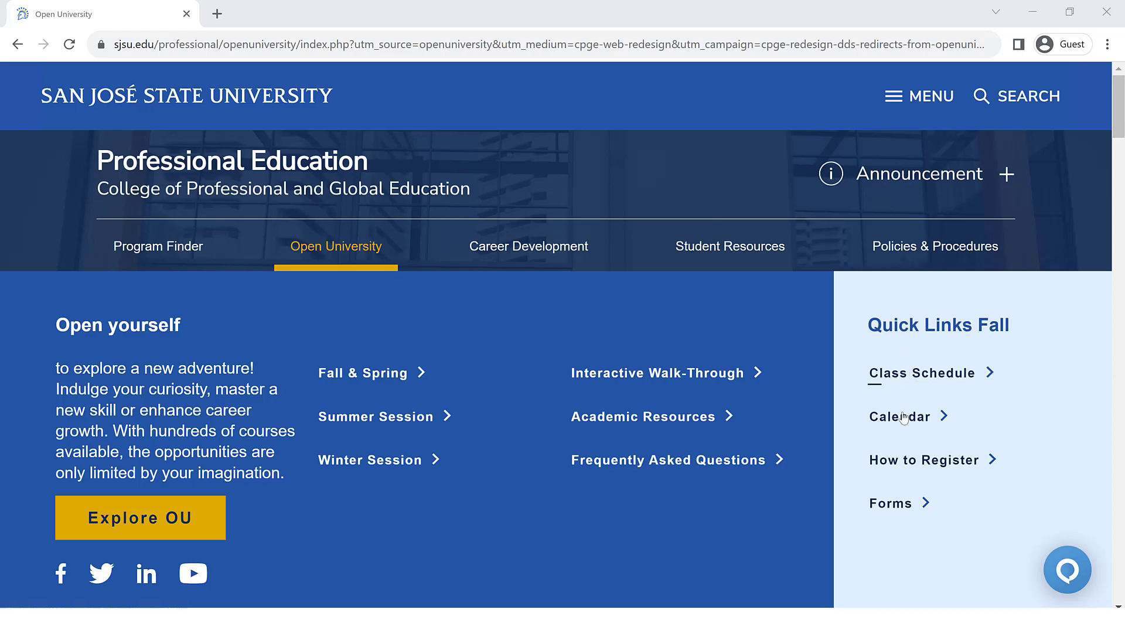
# - Navigate from the Forms quick link to the Fall/Spring Registration Form (DocuSign) link
pyautogui.click(890, 503)
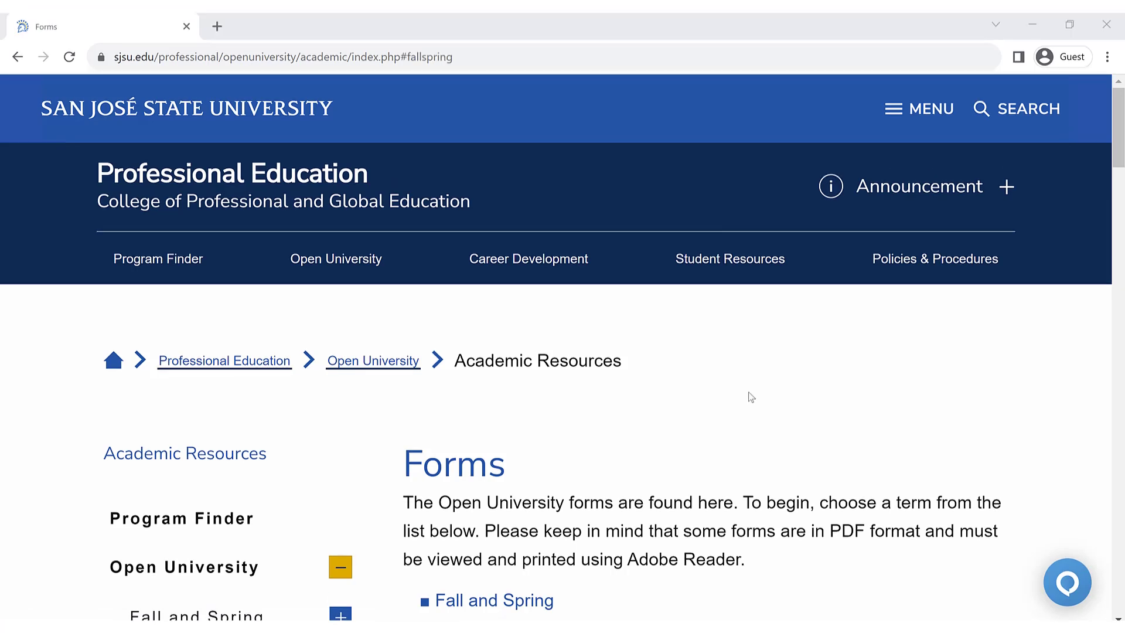
pyautogui.scroll(-1, 778, 384)
pyautogui.scroll(-2, 777, 386)
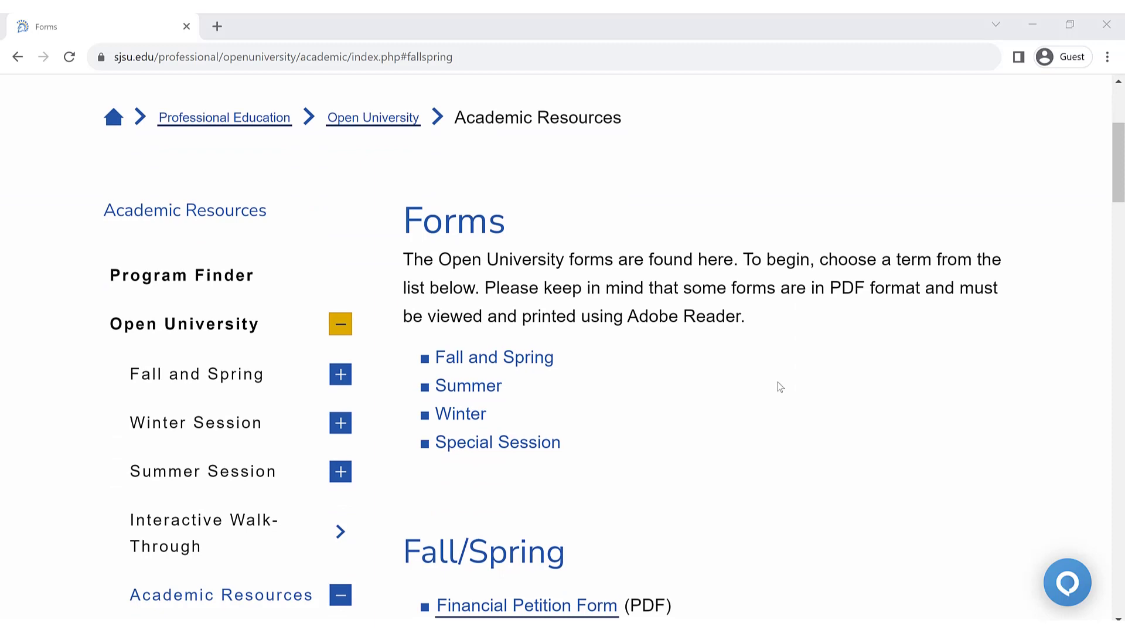
pyautogui.scroll(-1, 778, 386)
pyautogui.scroll(-1, 778, 385)
pyautogui.scroll(-2, 777, 385)
pyautogui.scroll(-1, 809, 380)
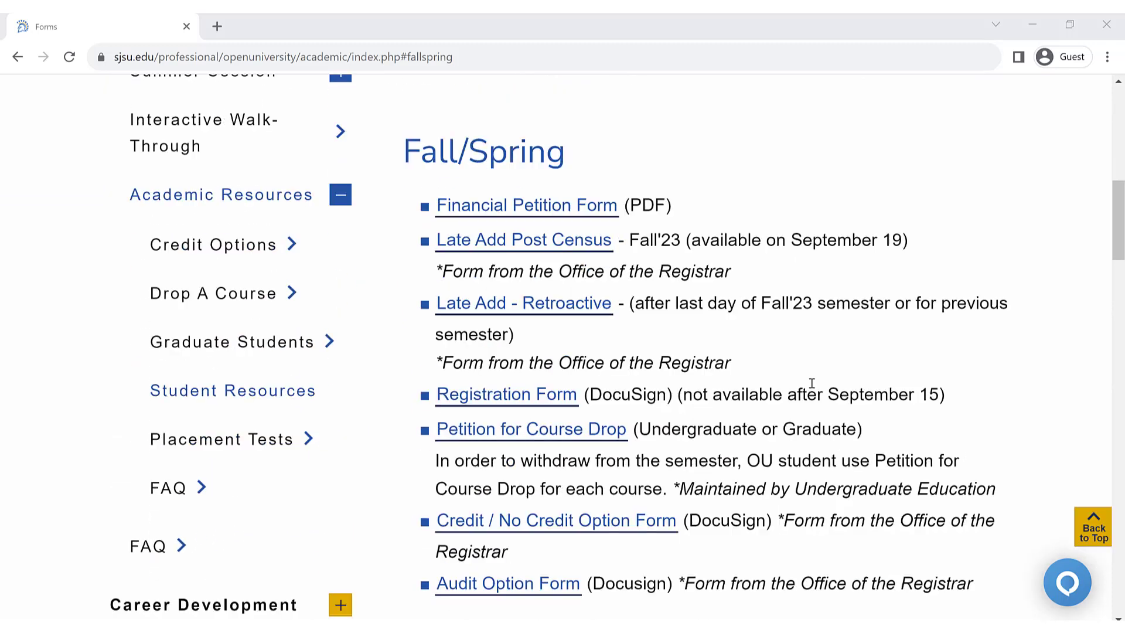
pyautogui.click(533, 396)
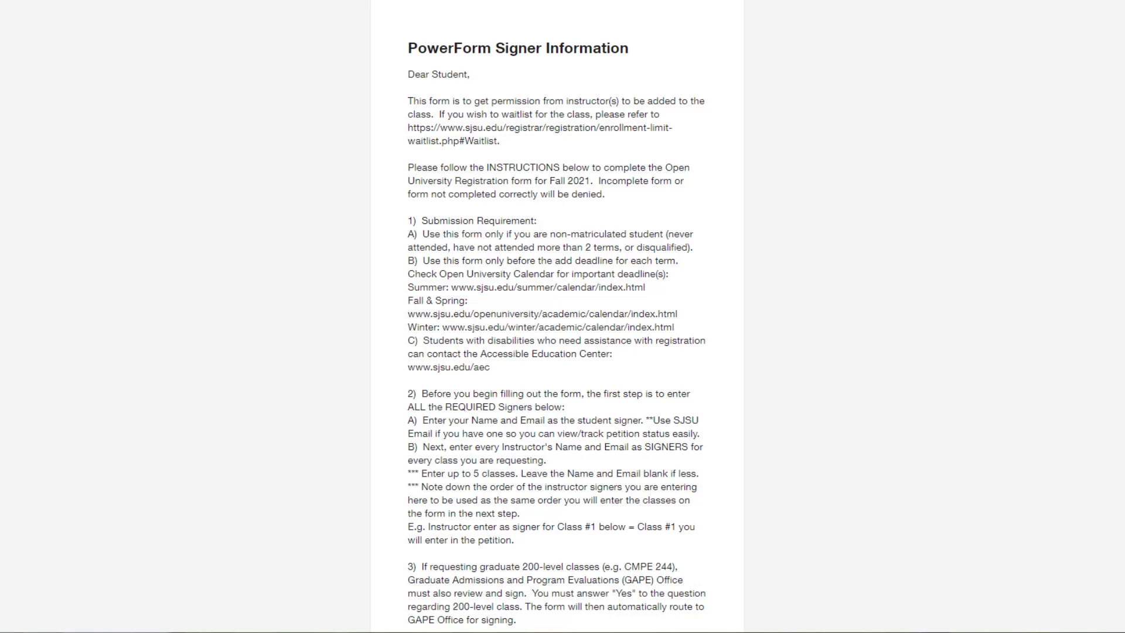
pyautogui.scroll(-3, 226, 279)
pyautogui.scroll(-2, 234, 293)
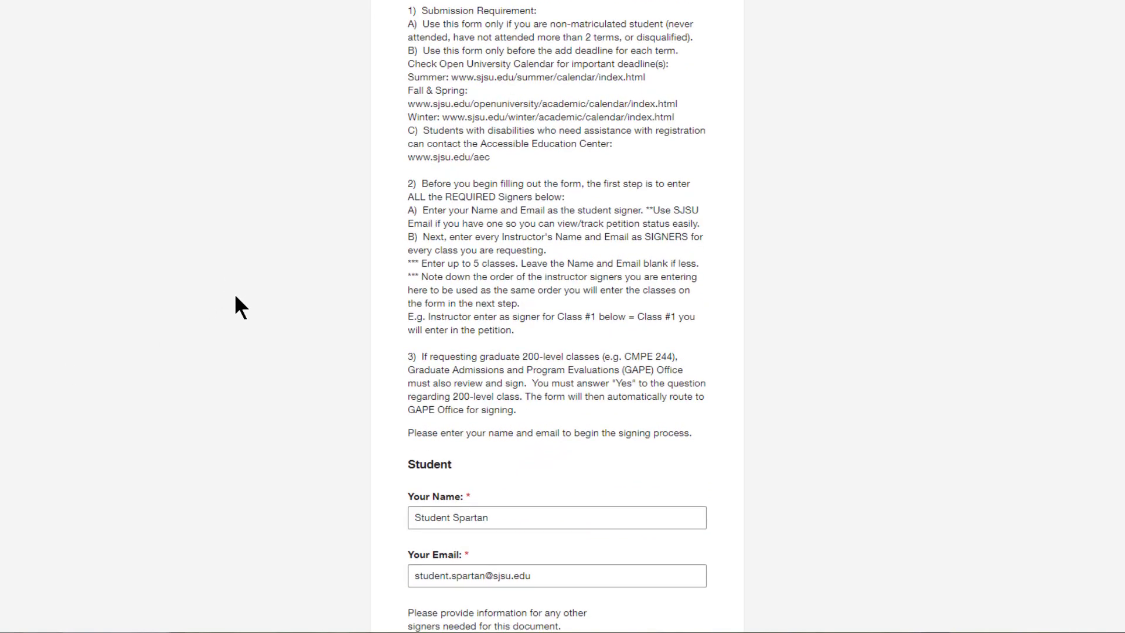
pyautogui.scroll(-2, 235, 293)
pyautogui.scroll(-2, 235, 294)
pyautogui.scroll(-1, 234, 297)
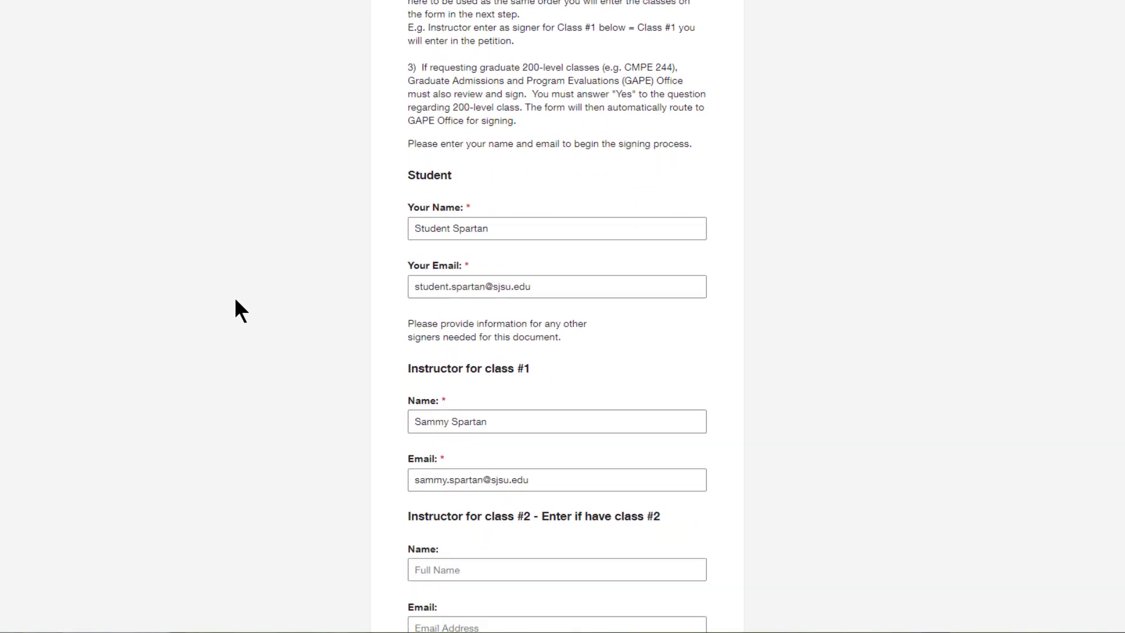
pyautogui.scroll(-1, 235, 296)
pyautogui.scroll(-1, 235, 296)
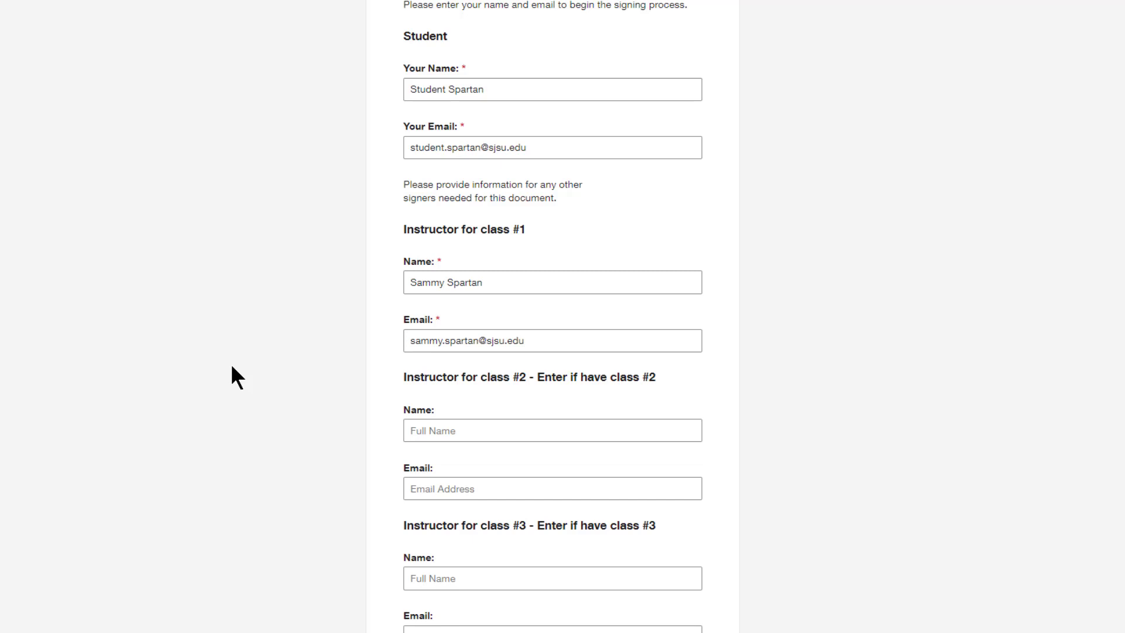
pyautogui.scroll(-5, 232, 363)
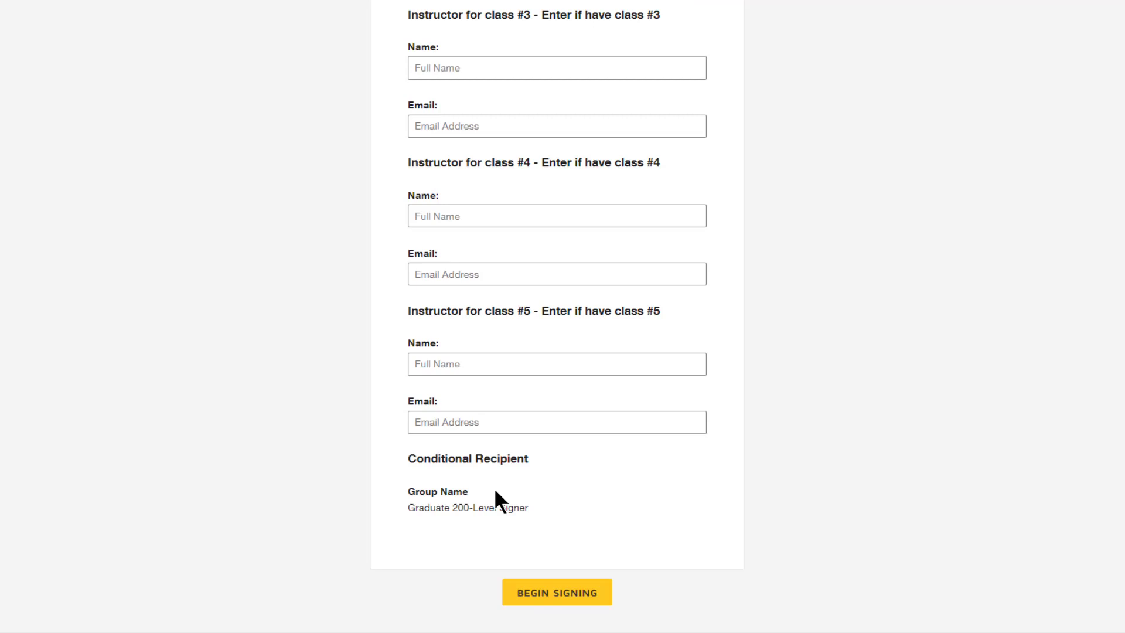
# - Begin signing the PowerForm after the student and class #1 instructor signer details are entered
pyautogui.click(554, 593)
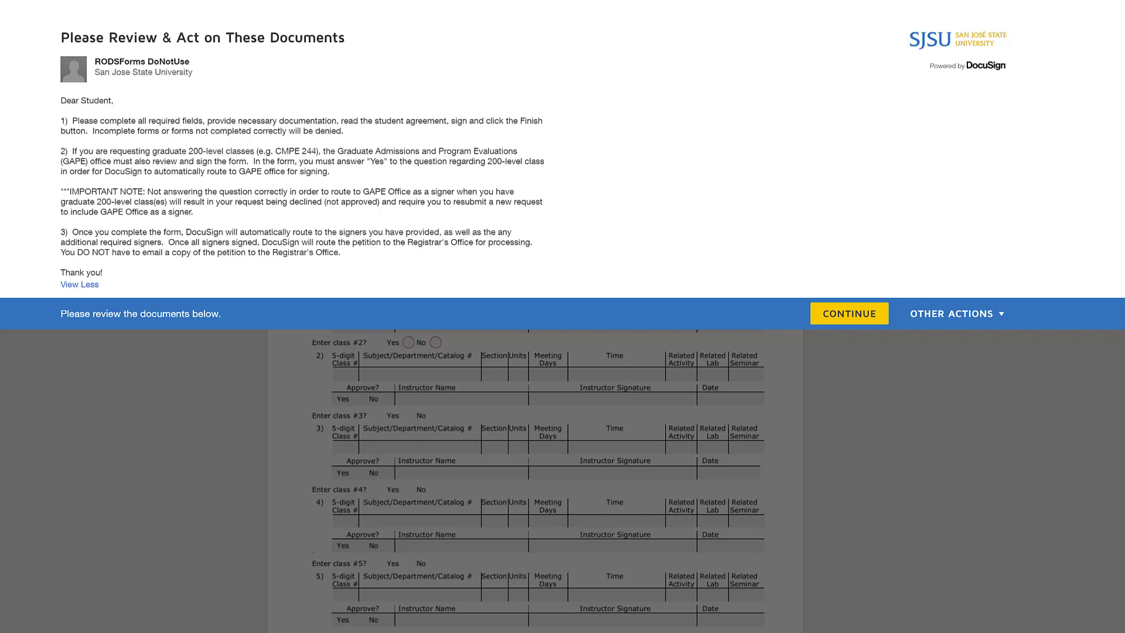
# - Continue past the review banner to reveal the Open University Registration Form fields
pyautogui.click(849, 313)
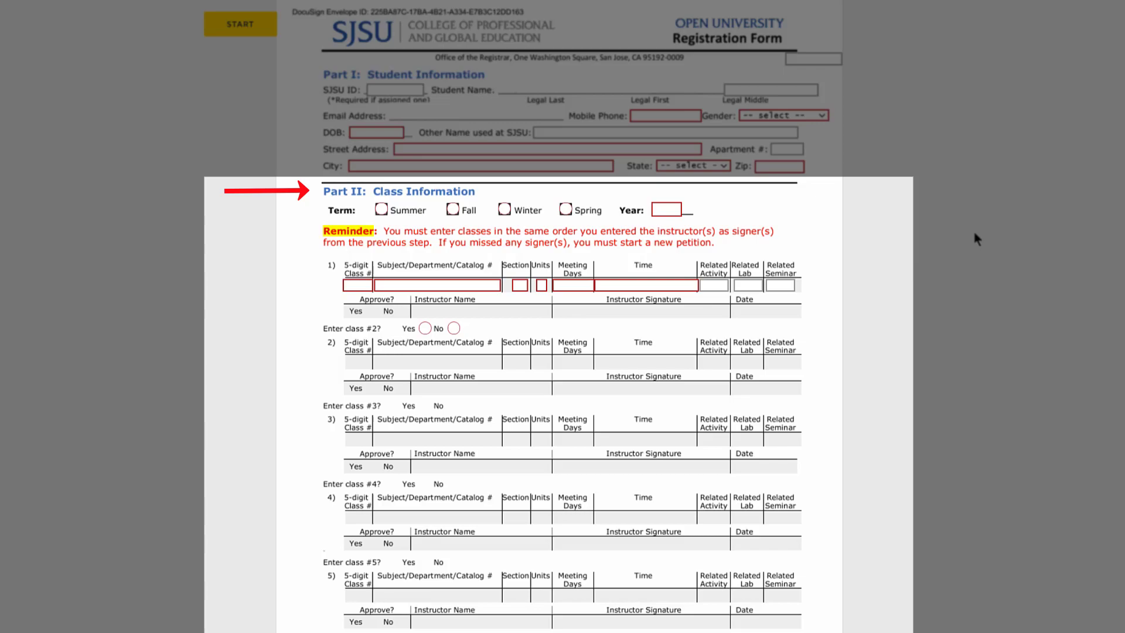
pyautogui.scroll(-5, 973, 232)
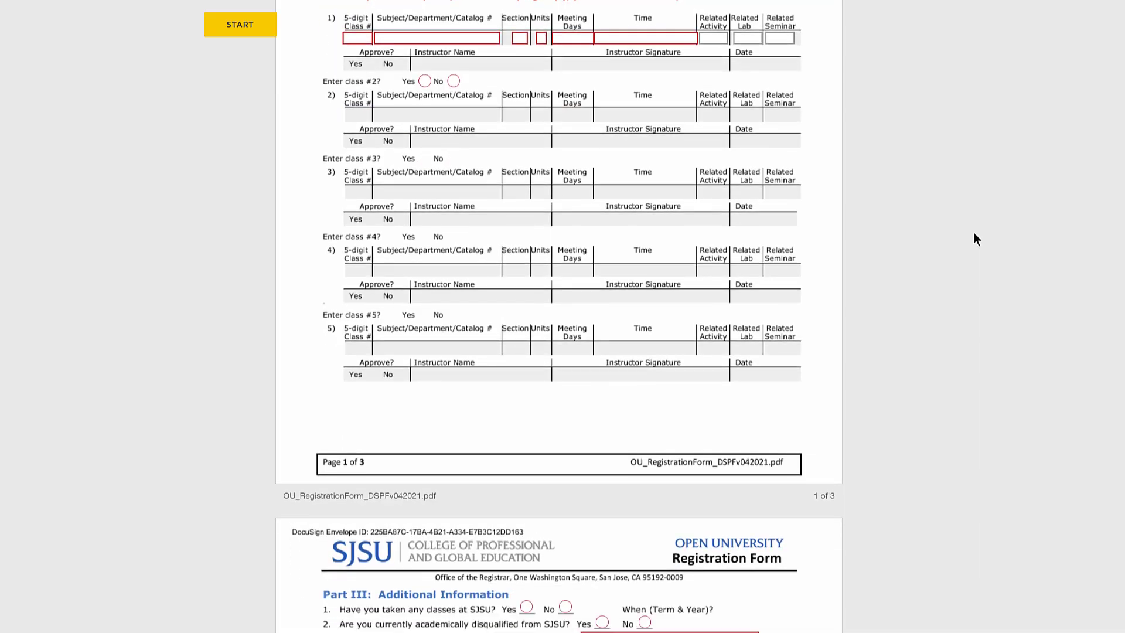
pyautogui.scroll(-3, 973, 233)
pyautogui.scroll(-3, 973, 232)
pyautogui.scroll(-3, 972, 233)
pyautogui.scroll(-3, 973, 232)
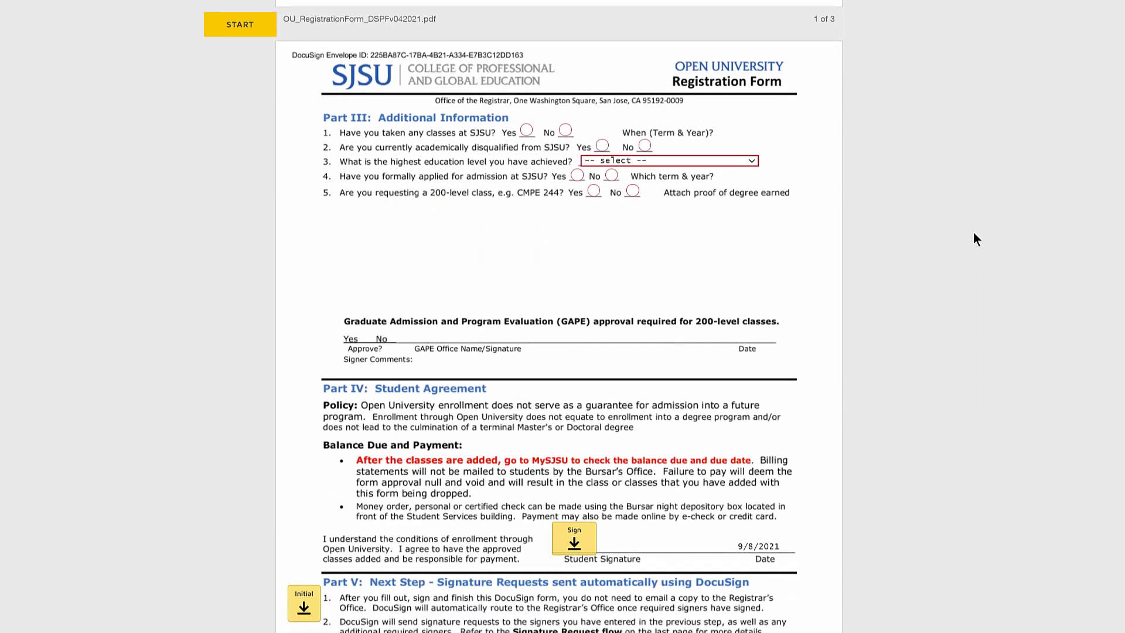
pyautogui.scroll(-2, 973, 232)
pyautogui.scroll(-1, 972, 232)
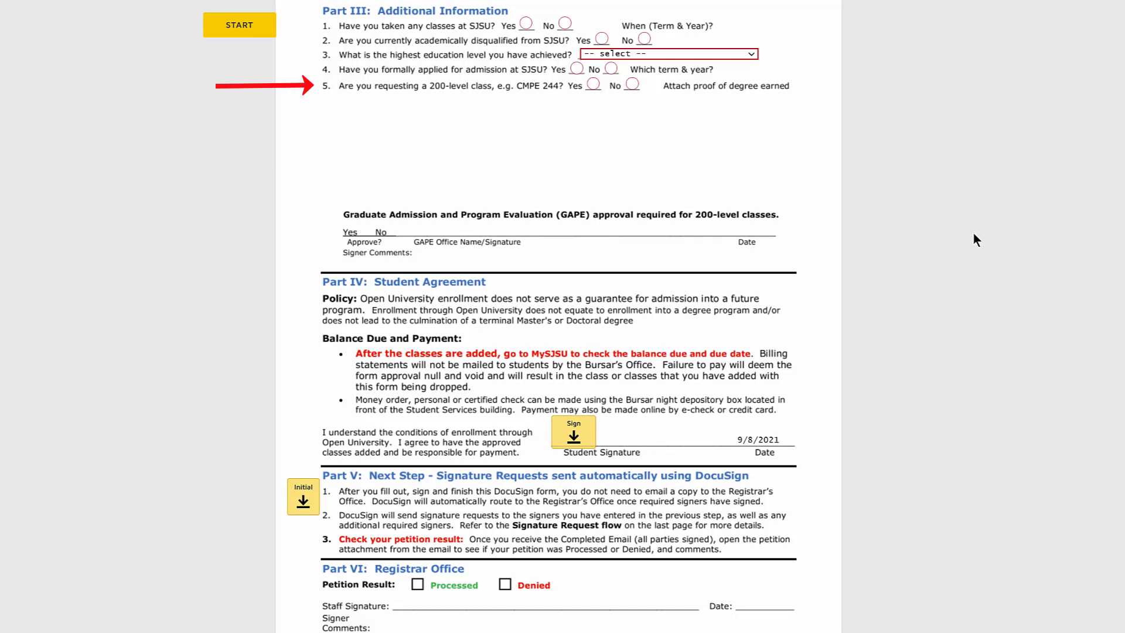
# - Mark Yes for Part III question 5, requesting a 200-level class
pyautogui.click(592, 85)
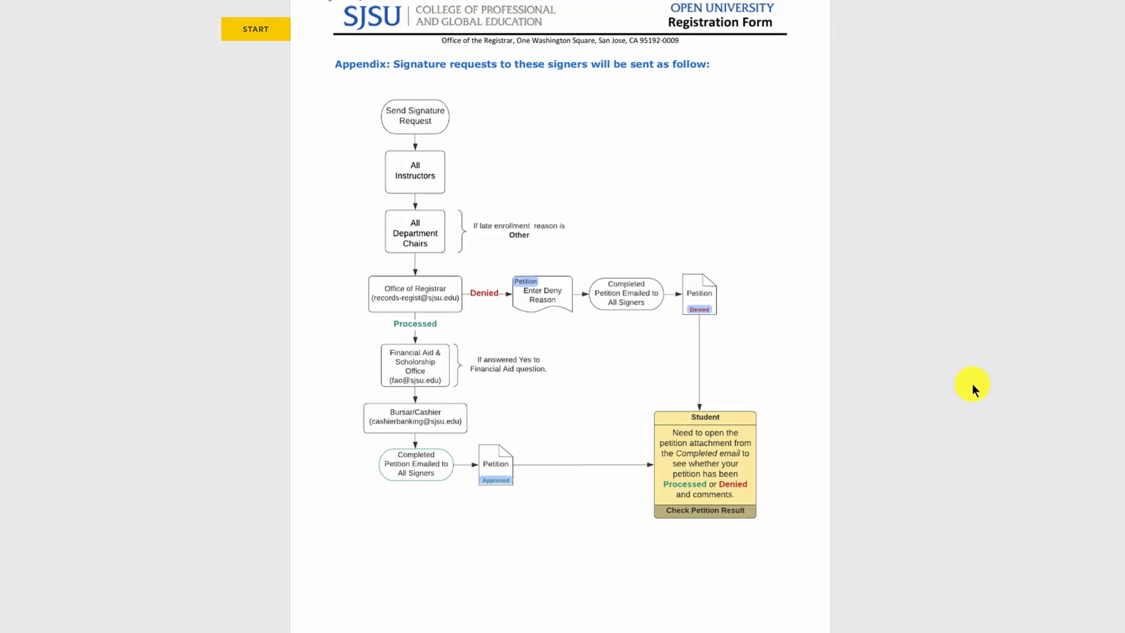
pyautogui.scroll(-1, 970, 428)
pyautogui.scroll(-3, 970, 428)
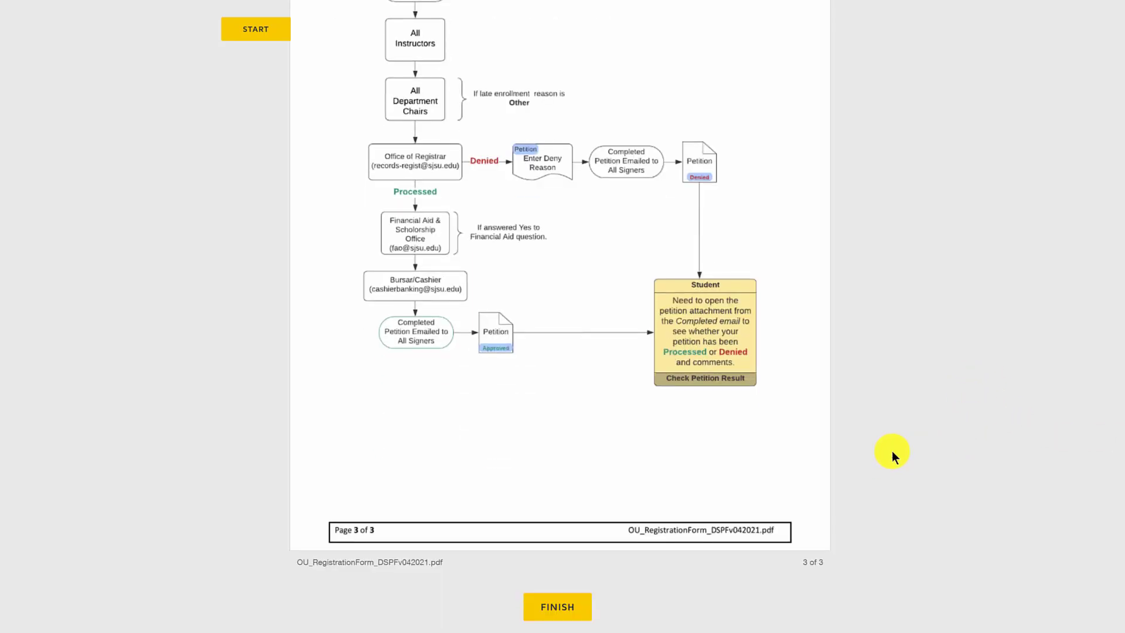
# - Finish and submit the completed, signed registration form to DocuSign
pyautogui.click(553, 608)
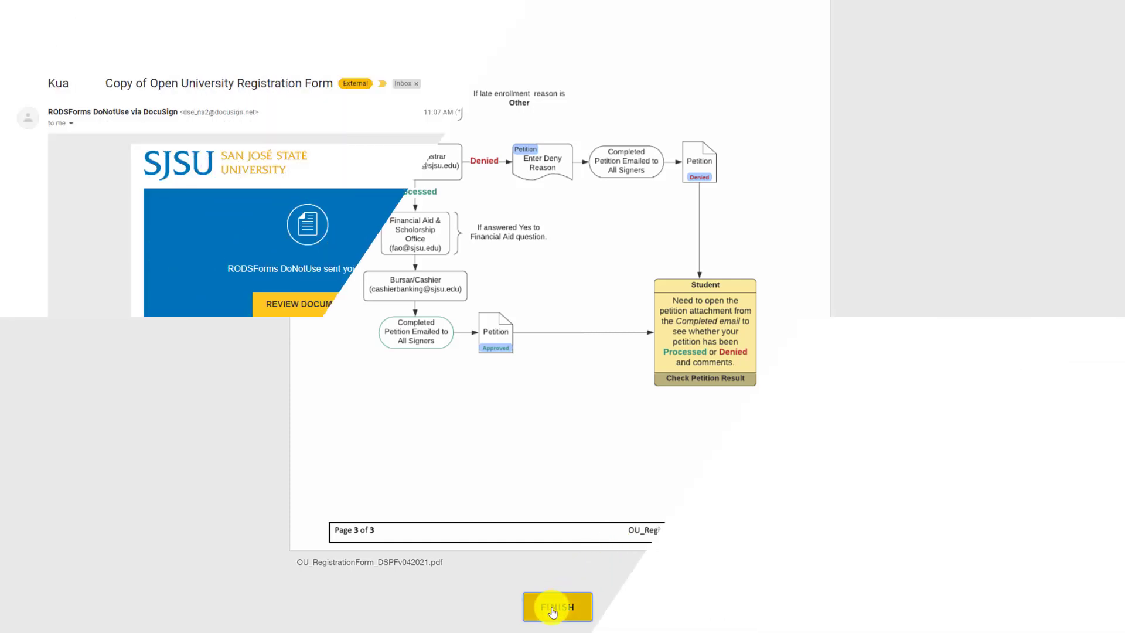